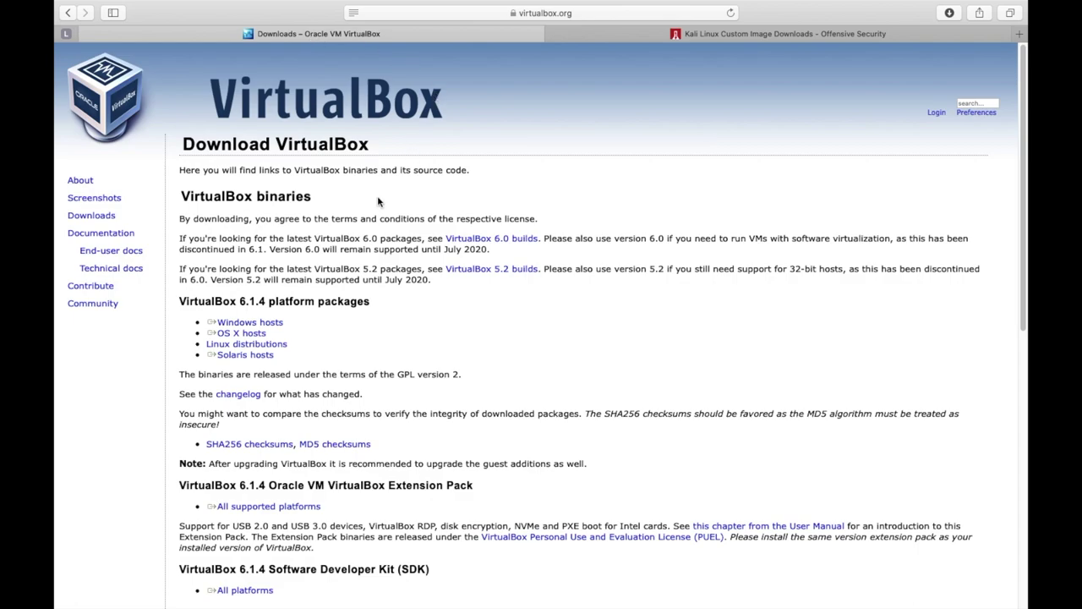
# Leave the Safari VirtualBox download page and switch to the desktop showing VirtualBox Manager
pyautogui.moveTo(545, 4)
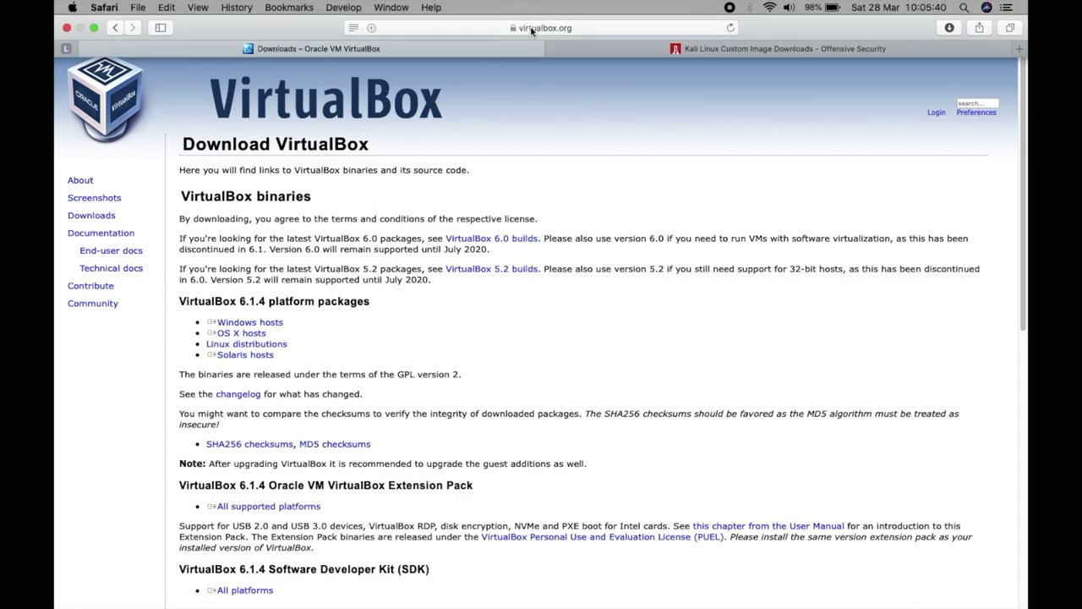
pyautogui.click(531, 29)
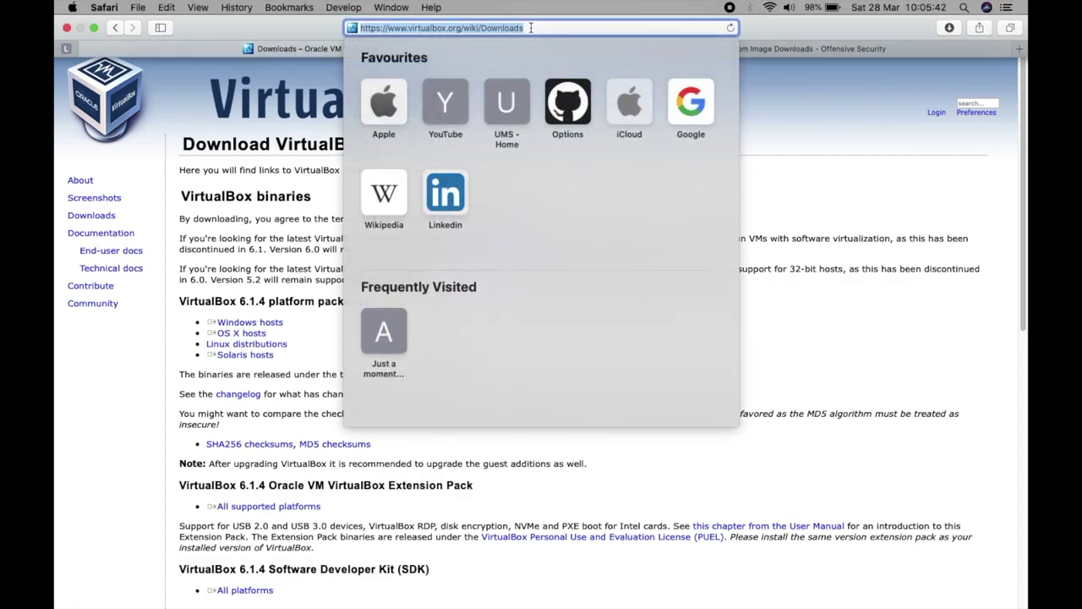
pyautogui.click(191, 112)
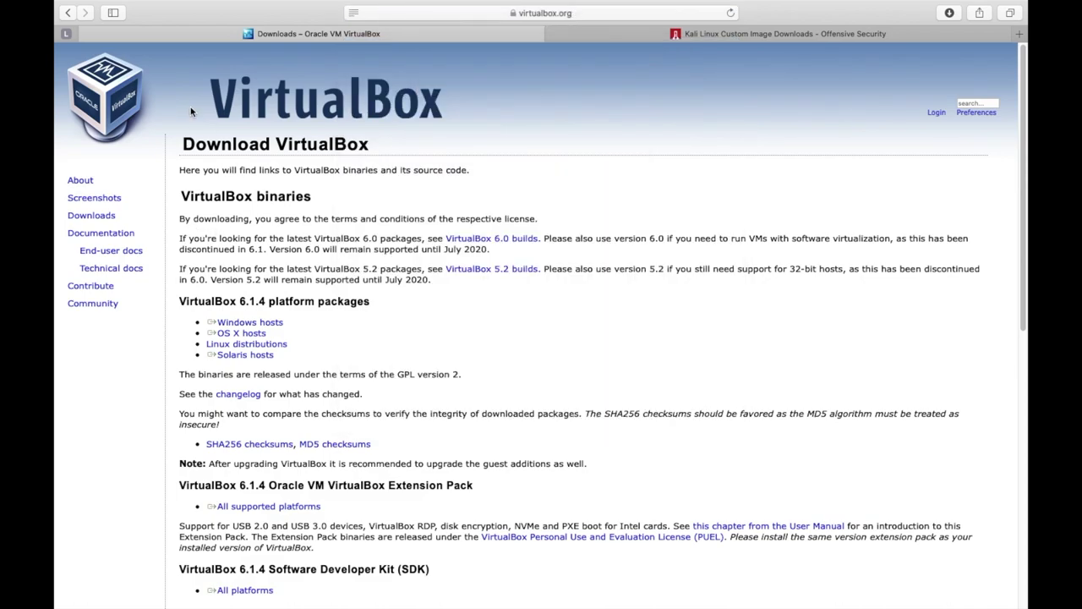
pyautogui.hotkey('ctrl', 'Left')
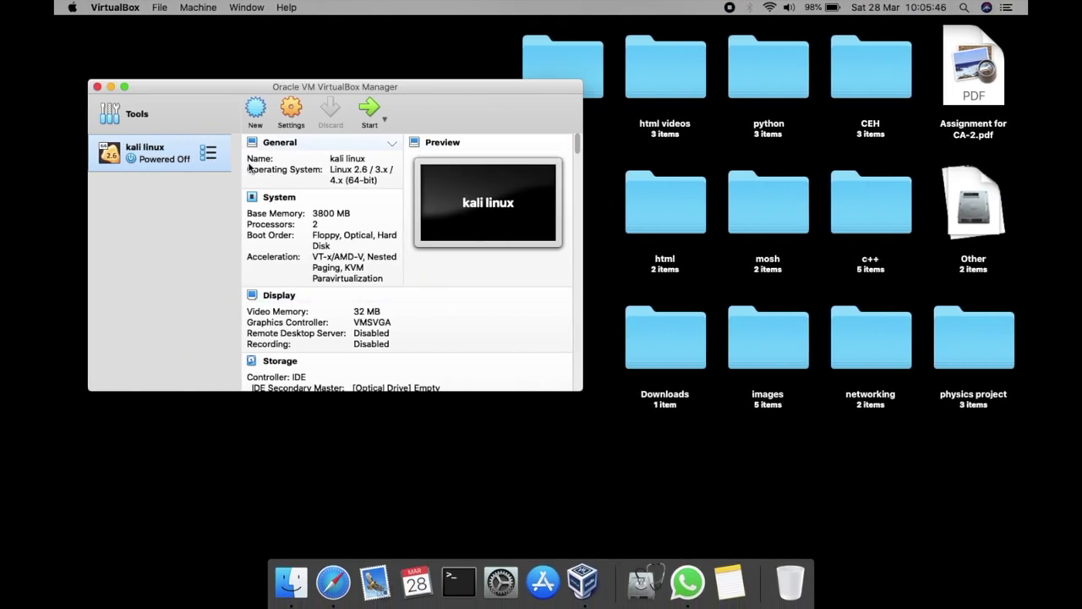
# Create a new VM named 'linux' with 3431 MB of memory and a new virtual hard disk
pyautogui.click(257, 110)
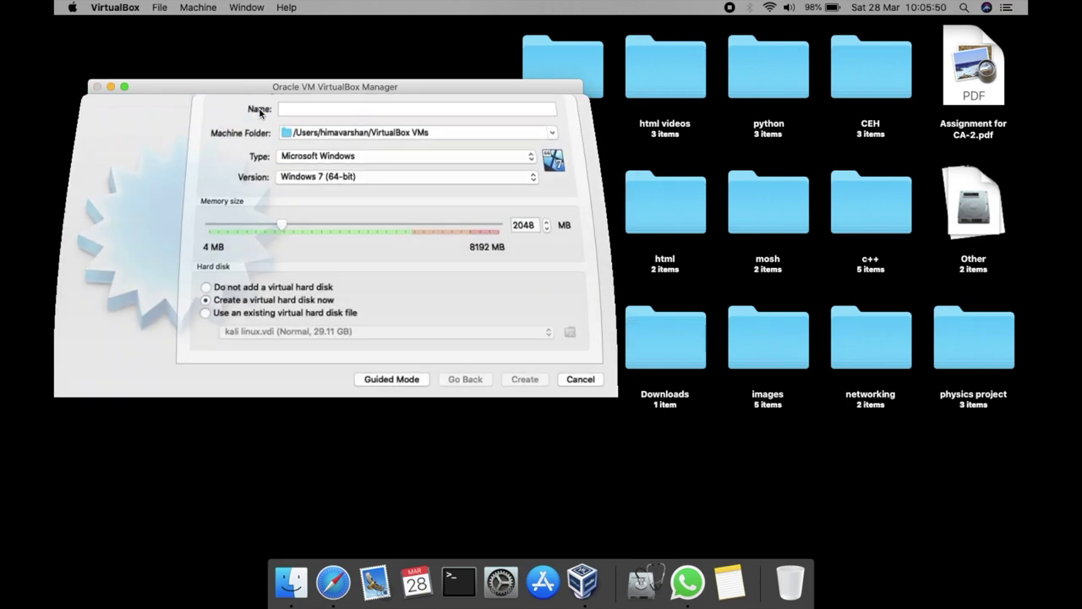
pyautogui.write('linux')
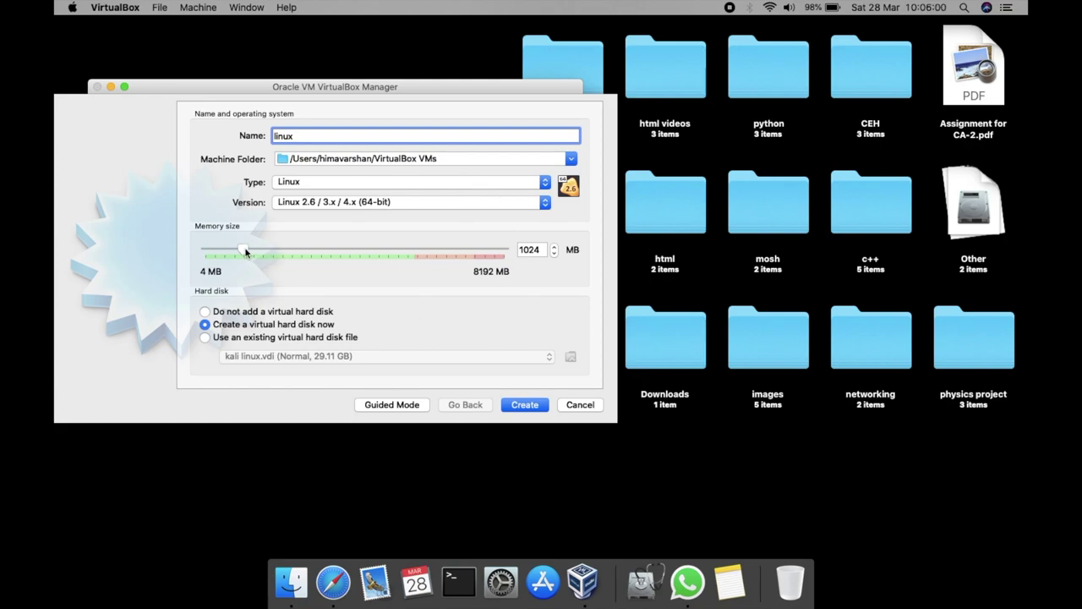
pyautogui.moveTo(246, 251); pyautogui.dragTo(330, 254)
pyautogui.click(525, 406)
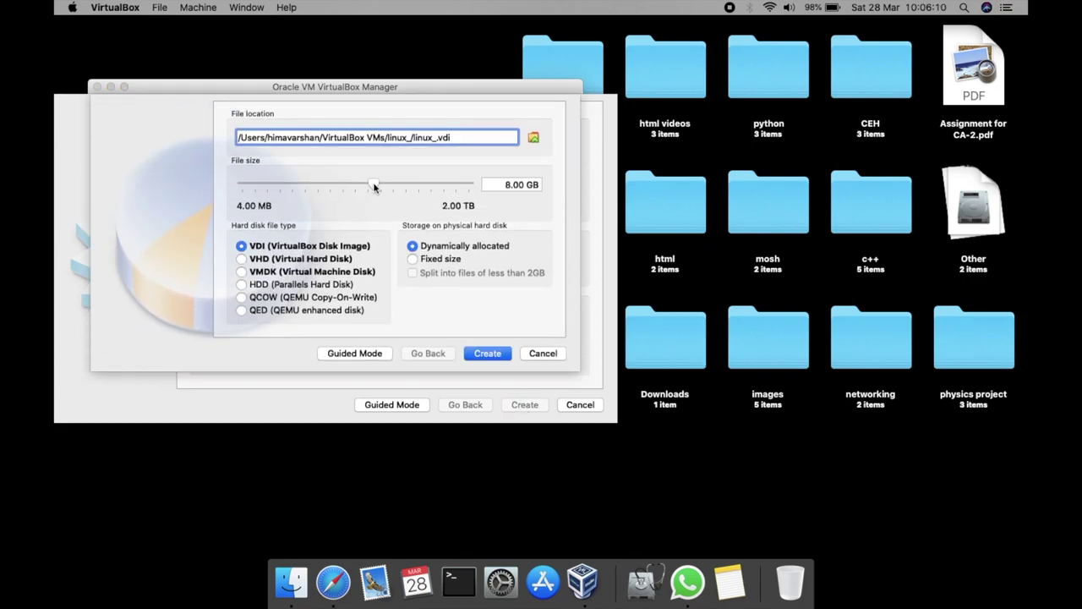
# Give the linux VM a dynamically allocated VDI disk of about 27.59 GB
pyautogui.moveTo(374, 186); pyautogui.dragTo(387, 184)
pyautogui.click(488, 353)
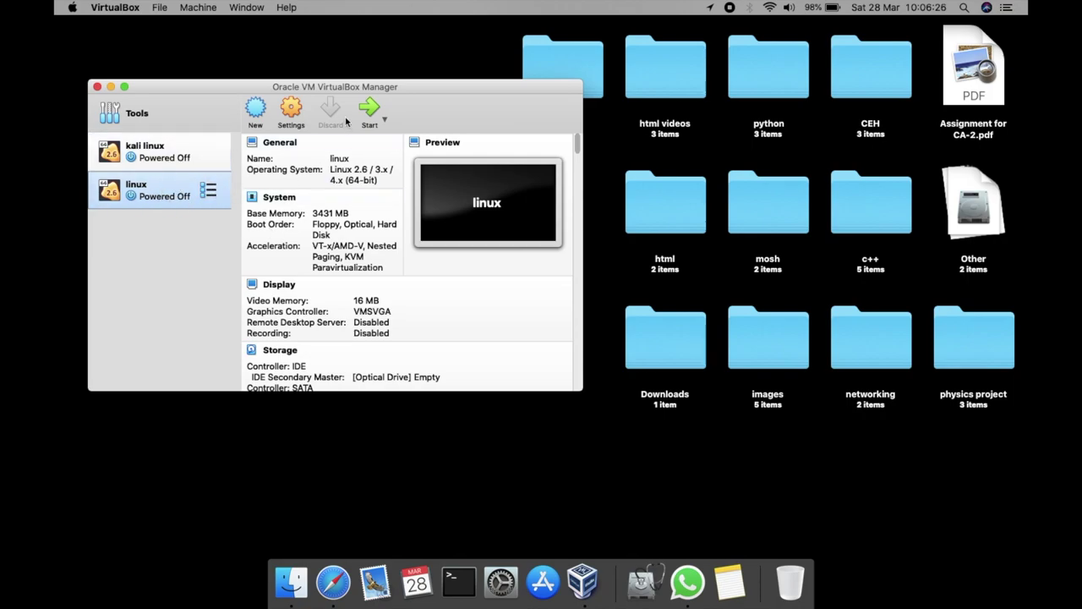
# Start the linux VM and browse the Desktop in the Optical Disk Selector for a Kali ISO
pyautogui.click(378, 113)
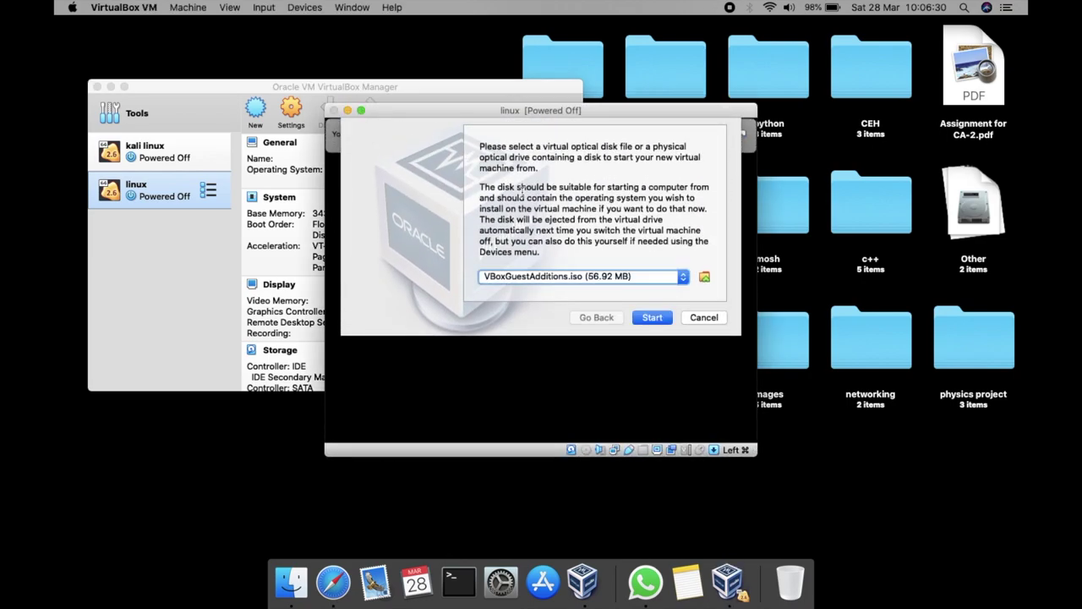
pyautogui.click(681, 279)
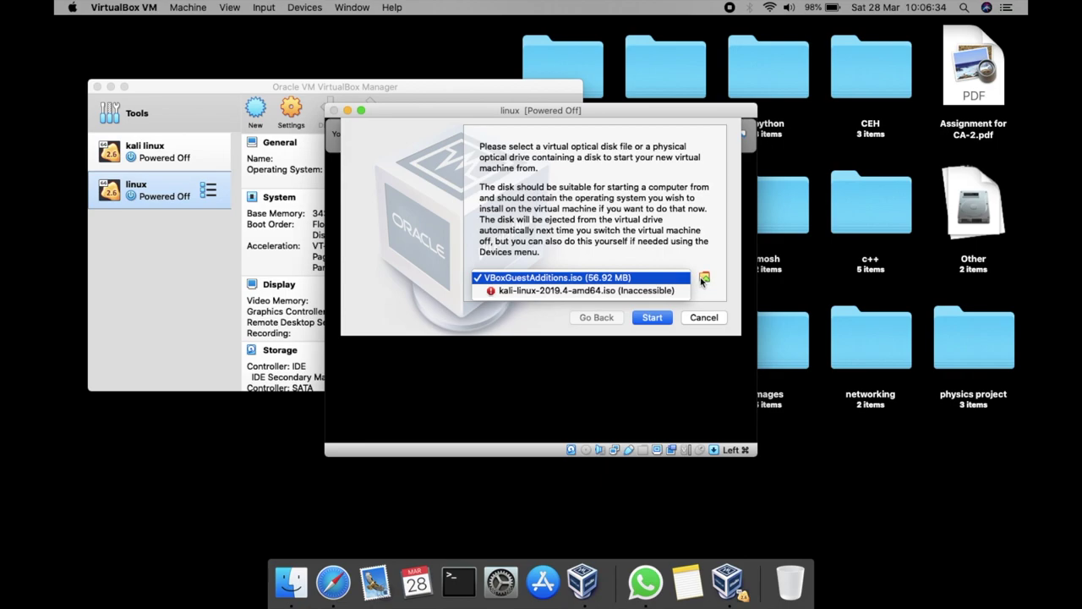
pyautogui.click(702, 282)
pyautogui.click(704, 278)
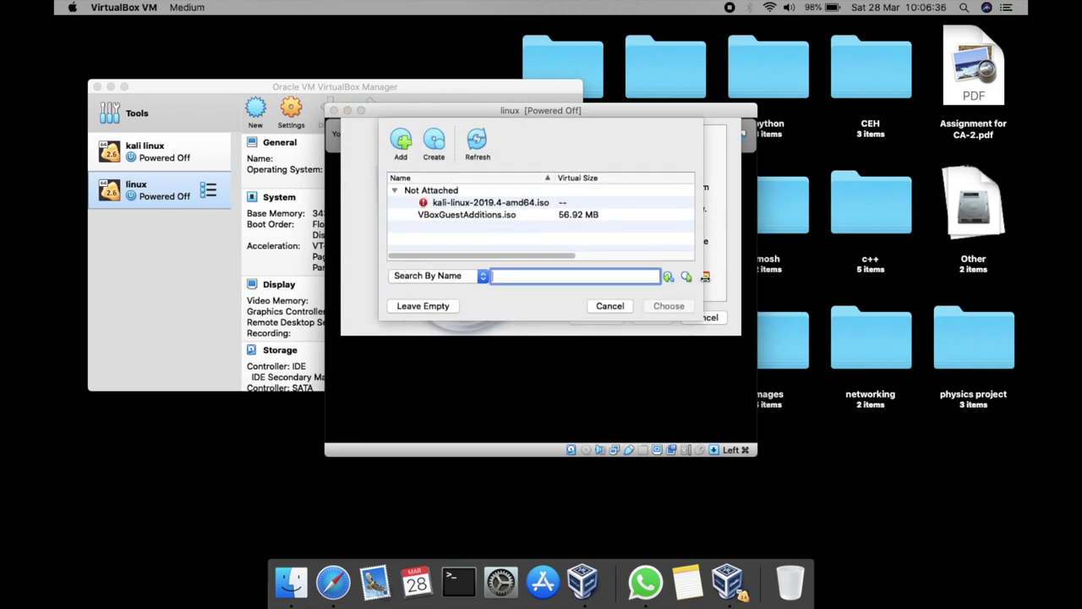
pyautogui.click(404, 144)
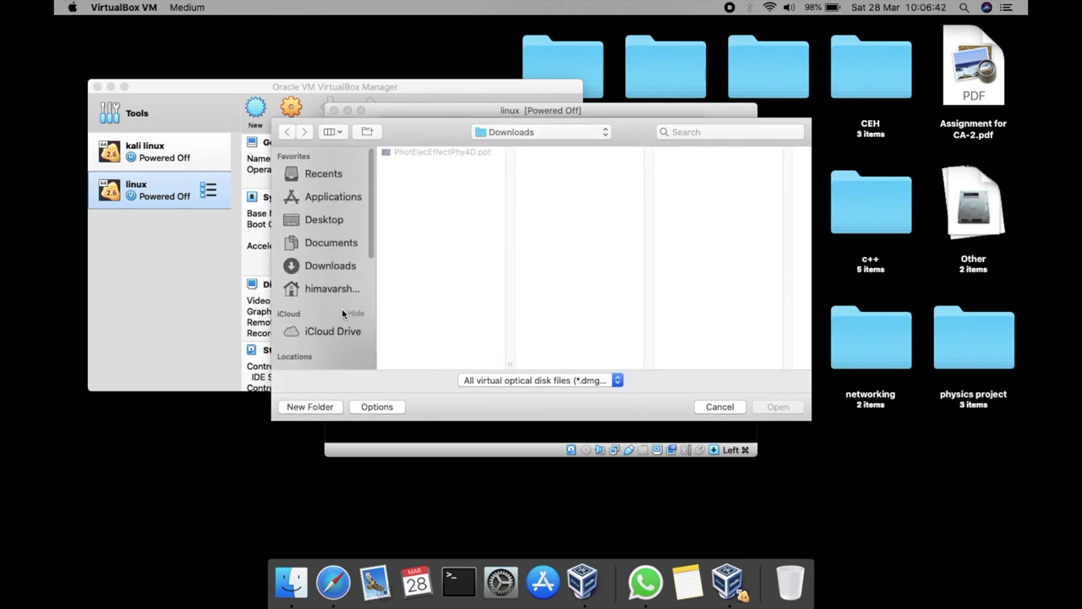
pyautogui.click(323, 222)
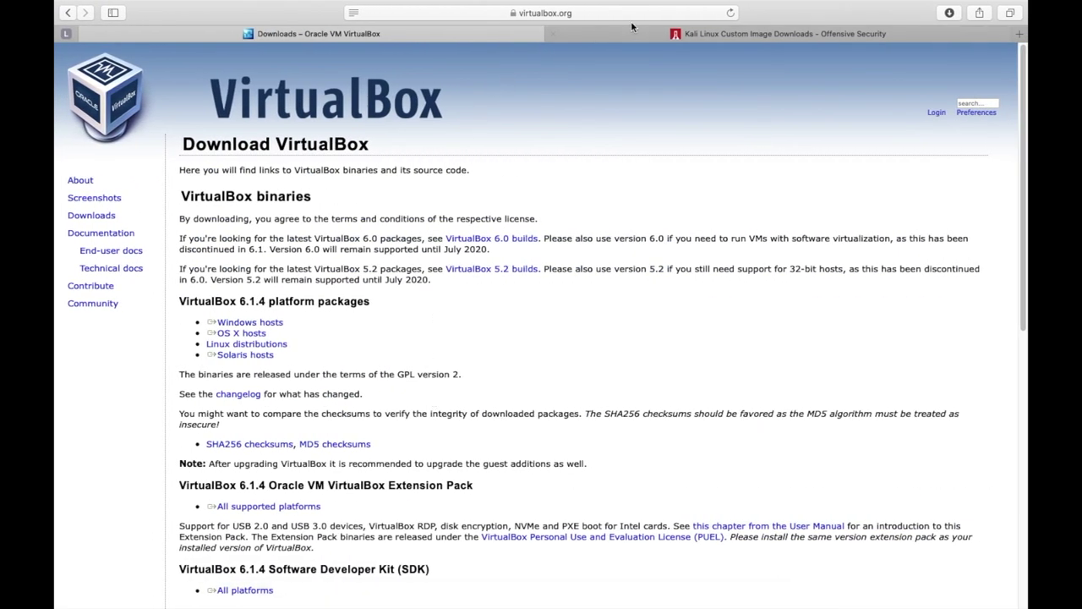
pyautogui.click(634, 27)
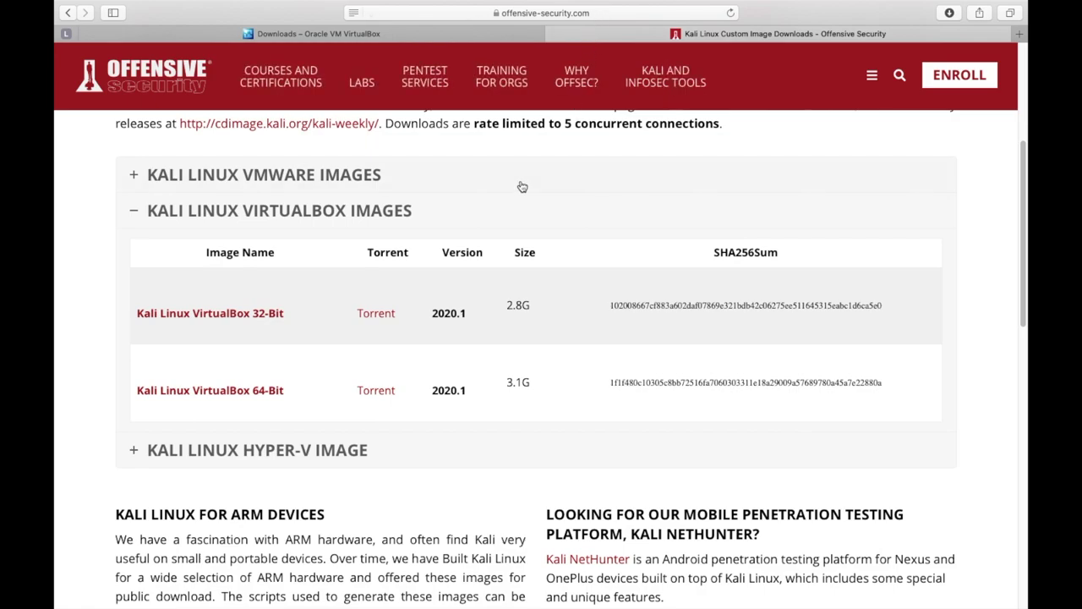
pyautogui.hotkey('ctrl', 'Left')
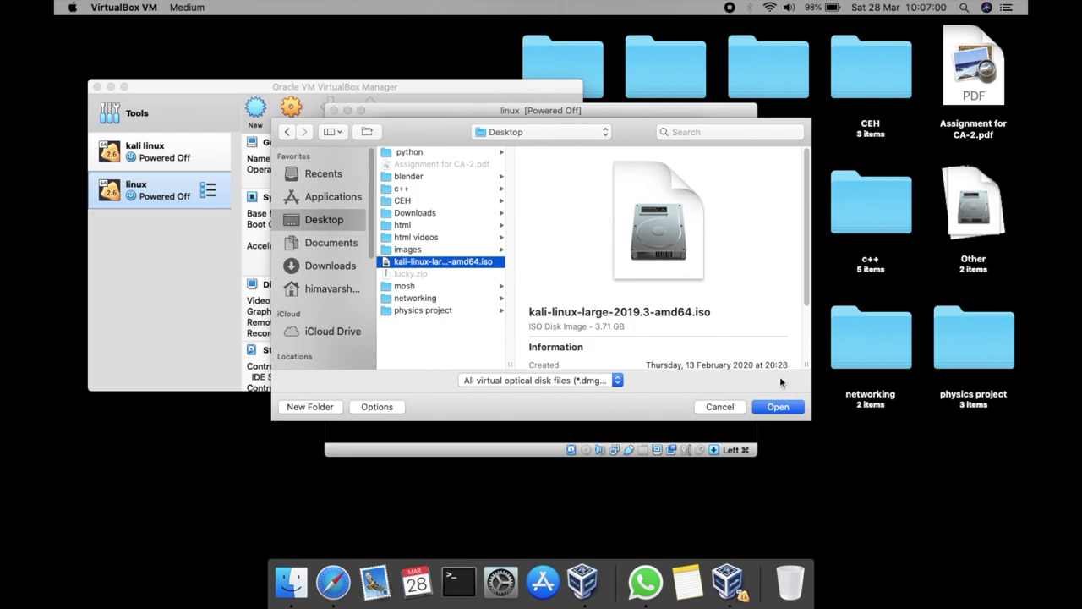
# Set kali-linux-large-2019.3-amd64.iso as the startup disk and boot the linux VM from it
pyautogui.click(777, 408)
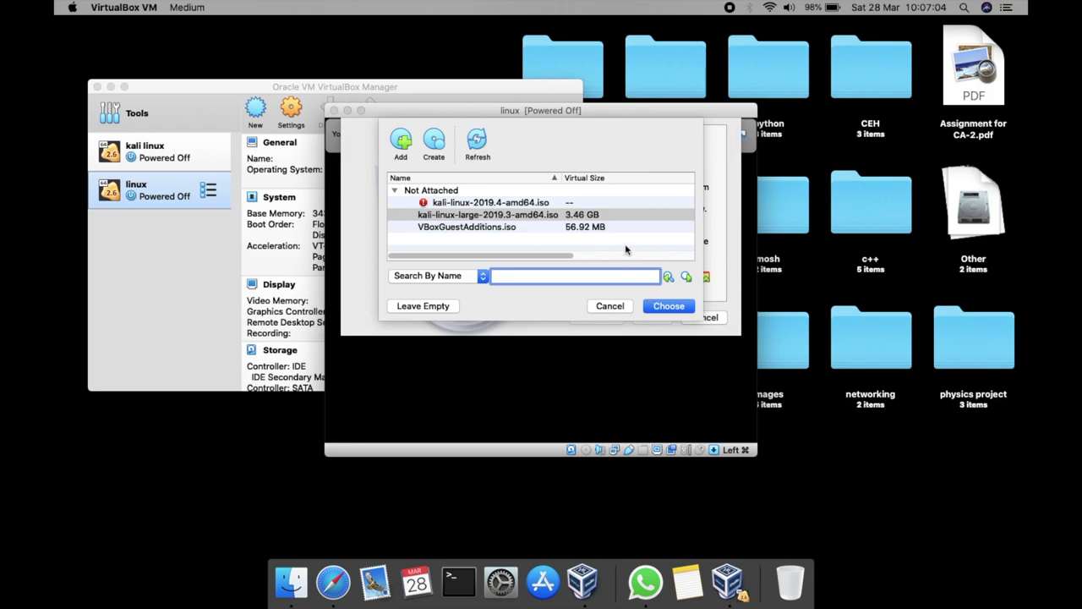
pyautogui.click(565, 214)
pyautogui.click(685, 306)
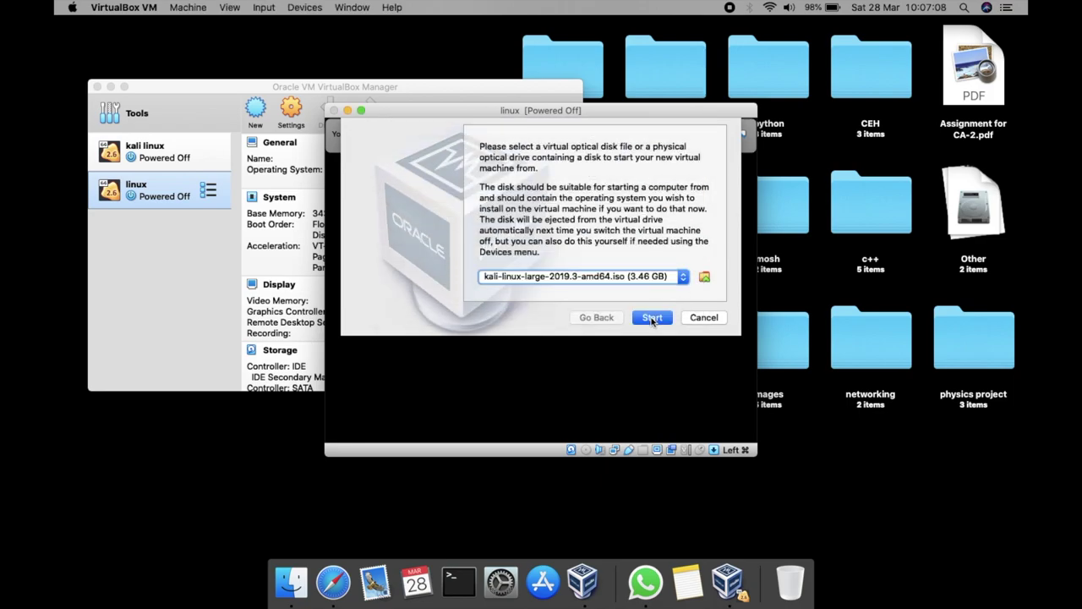
pyautogui.click(652, 318)
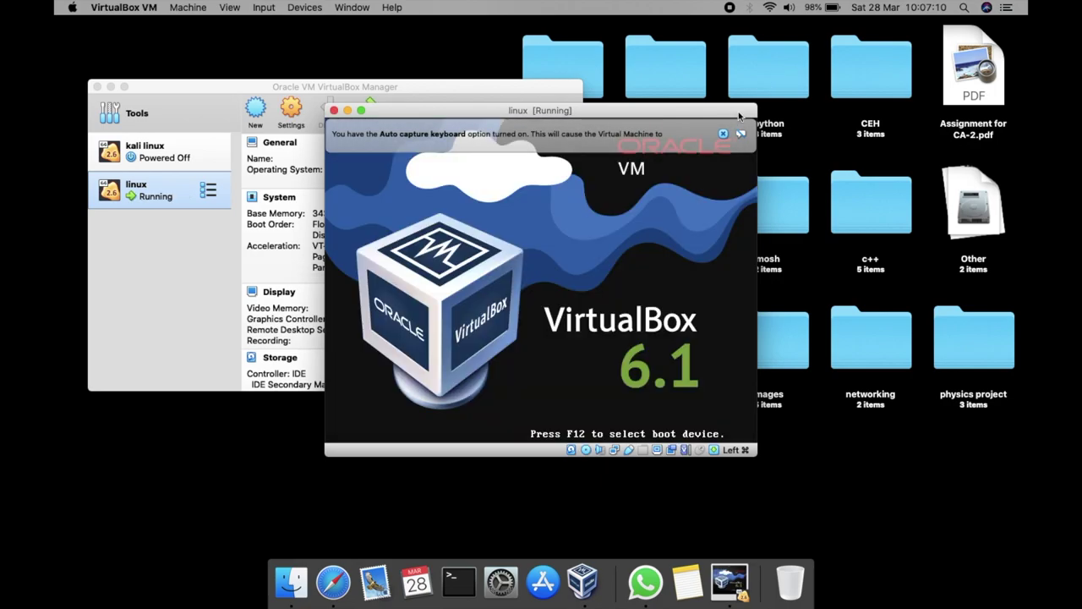
# Launch Graphical install from the Kali boot menu and put the VM in full screen
pyautogui.click(740, 133)
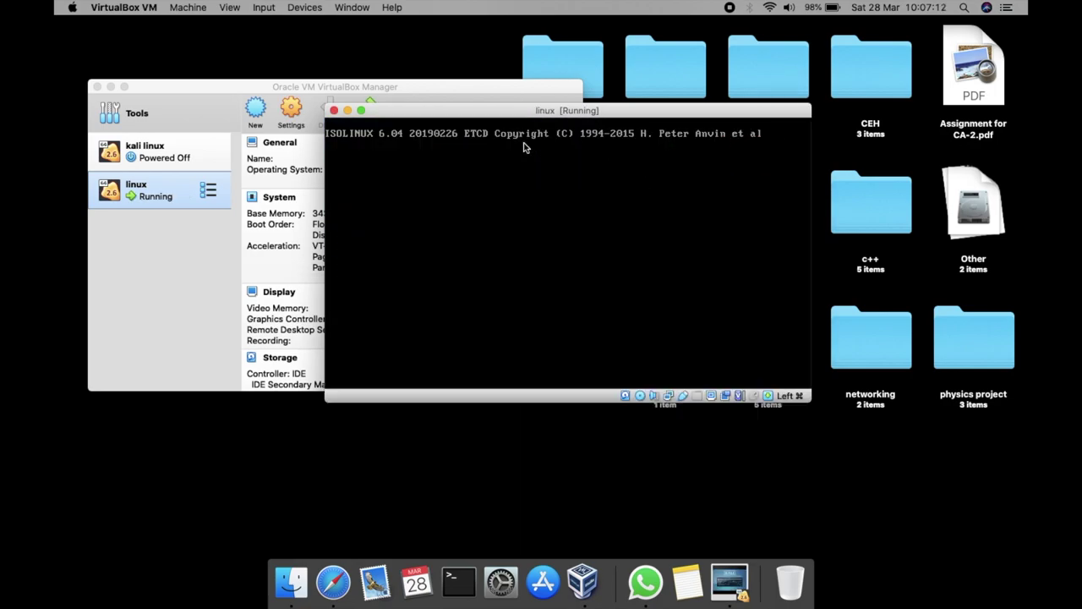
pyautogui.press('Down')
pyautogui.press('Down')
pyautogui.press('Down')
pyautogui.press('Down')
pyautogui.press('Down')
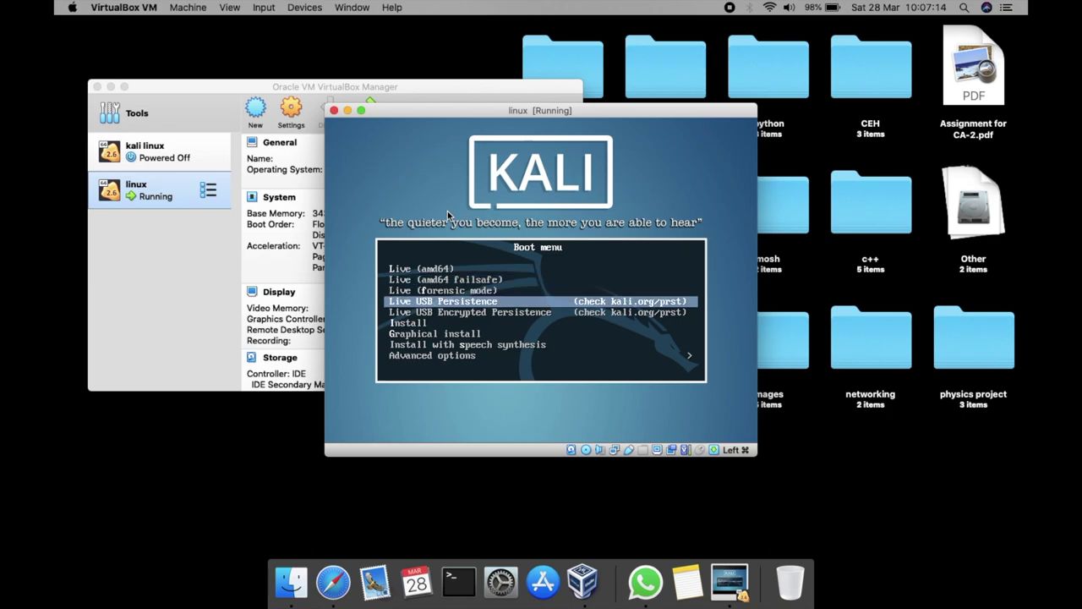
pyautogui.press('Down')
pyautogui.press('Return')
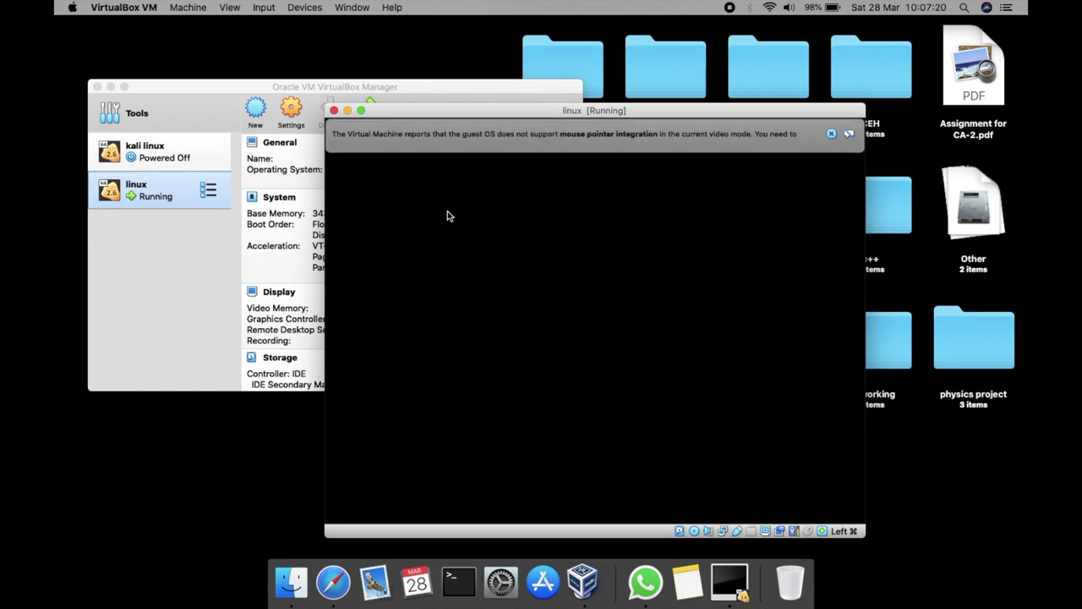
pyautogui.click(832, 133)
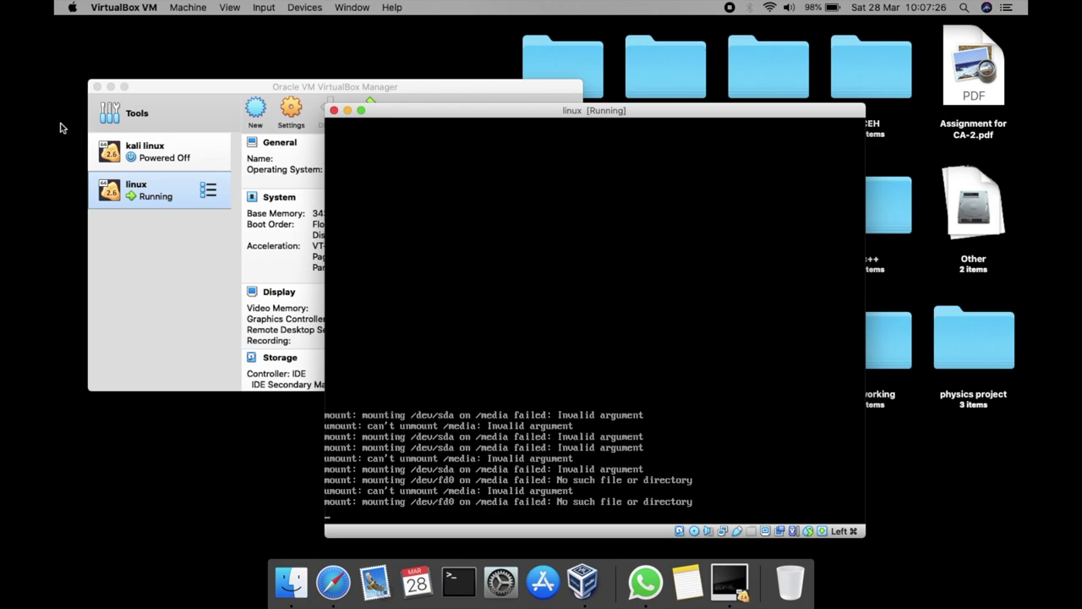
pyautogui.click(361, 110)
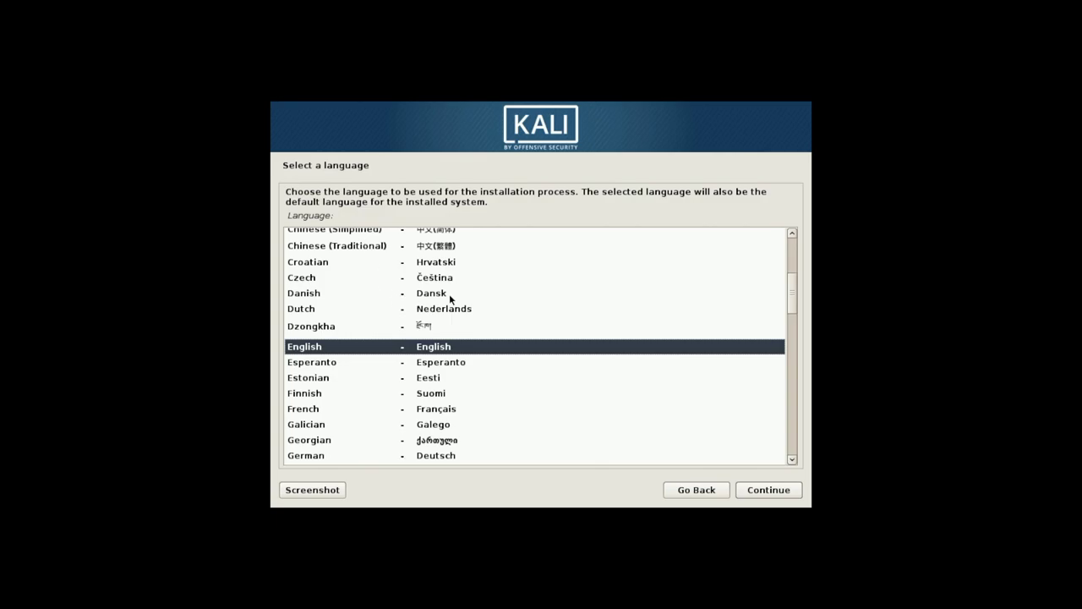
# Keep English as the language, choose India as the location, and accept the American English keymap
pyautogui.press('Return')
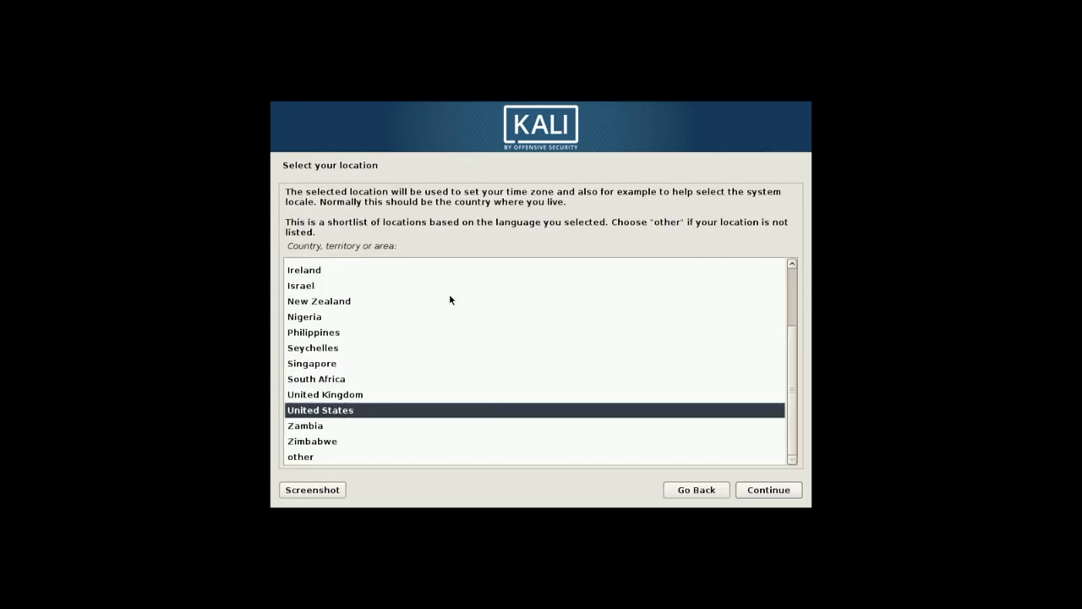
pyautogui.press('Down')
pyautogui.press('Down')
pyautogui.press('Down')
pyautogui.press('Up')
pyautogui.press('Up')
pyautogui.press('Up')
pyautogui.press('Down')
pyautogui.press('Down')
pyautogui.press('Down')
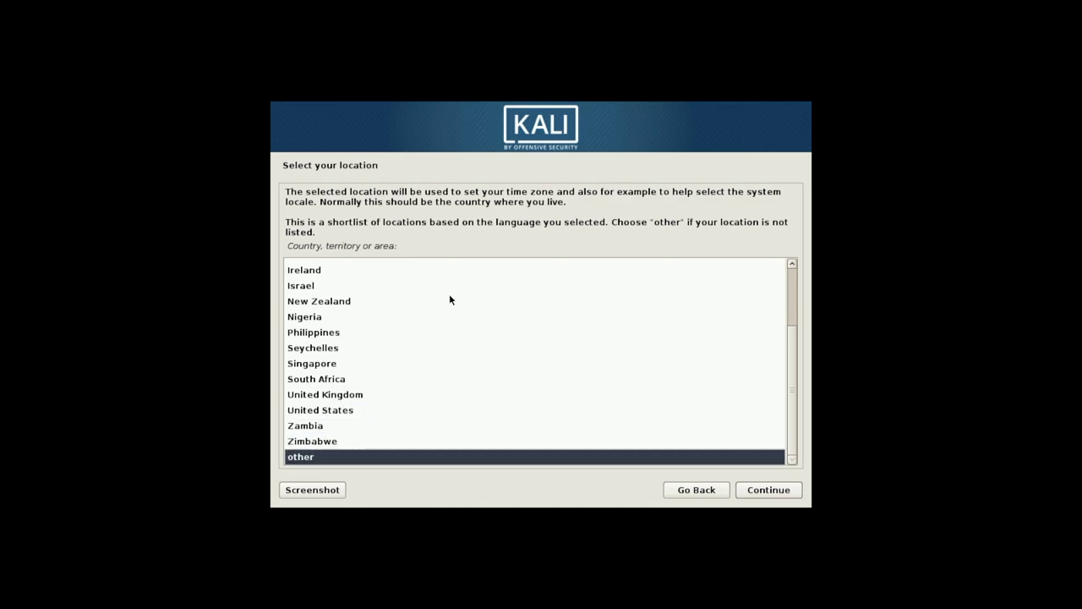
pyautogui.press('Up')
pyautogui.press('Up')
pyautogui.press('Up')
pyautogui.press('Up')
pyautogui.press('Up')
pyautogui.press('Up')
pyautogui.press('Up')
pyautogui.press('Up')
pyautogui.press('Up')
pyautogui.press('Up')
pyautogui.press('Up')
pyautogui.press('Up')
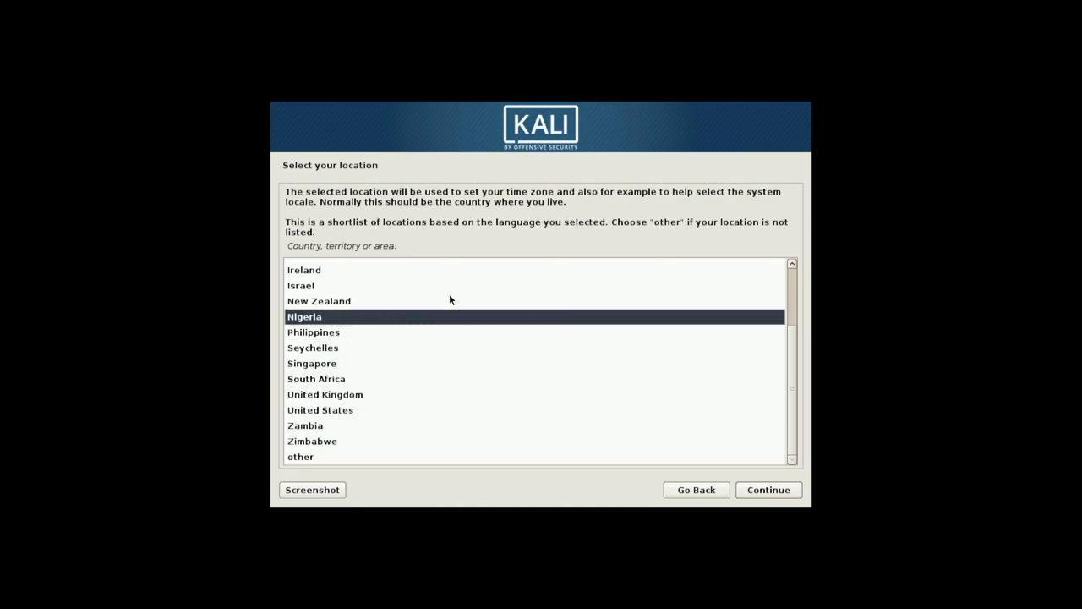
pyautogui.press('Up')
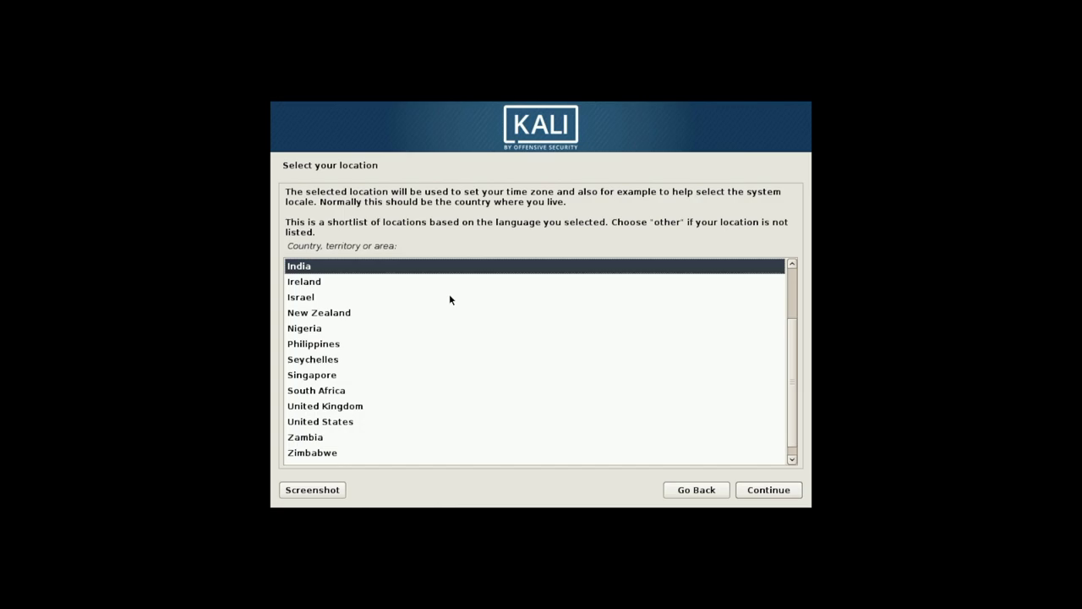
pyautogui.press('Return')
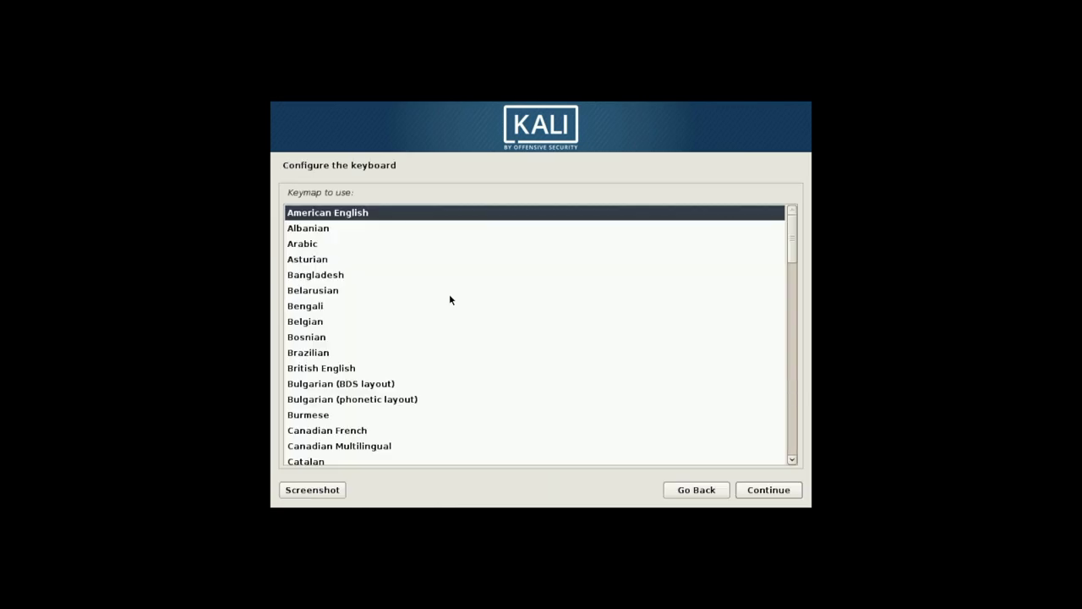
pyautogui.press('Return')
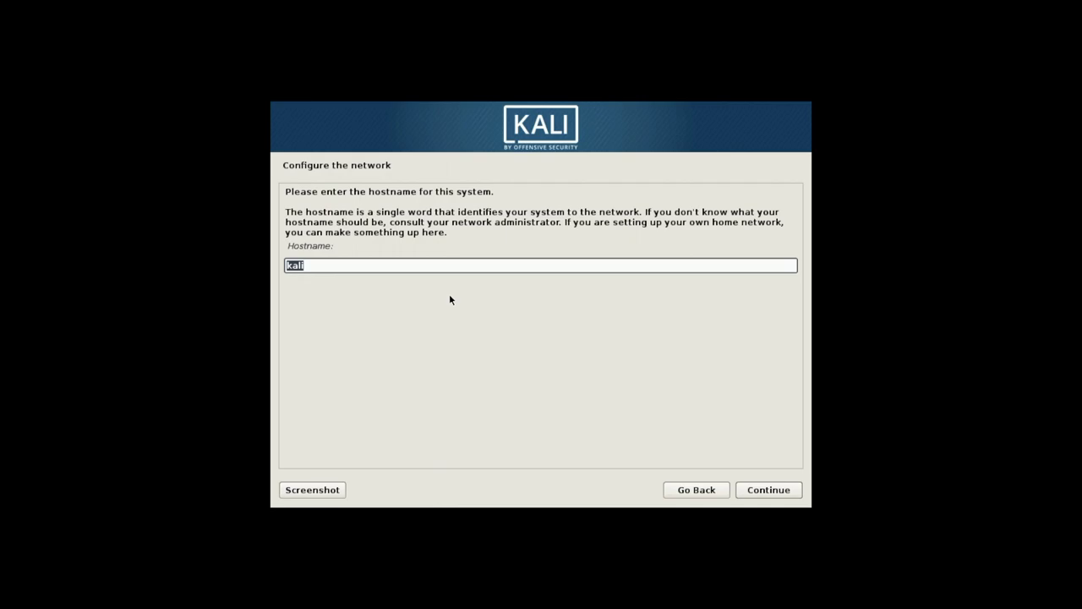
# Keep 'kali' as the hostname and set the domain name to 'kali'
pyautogui.press('Return')
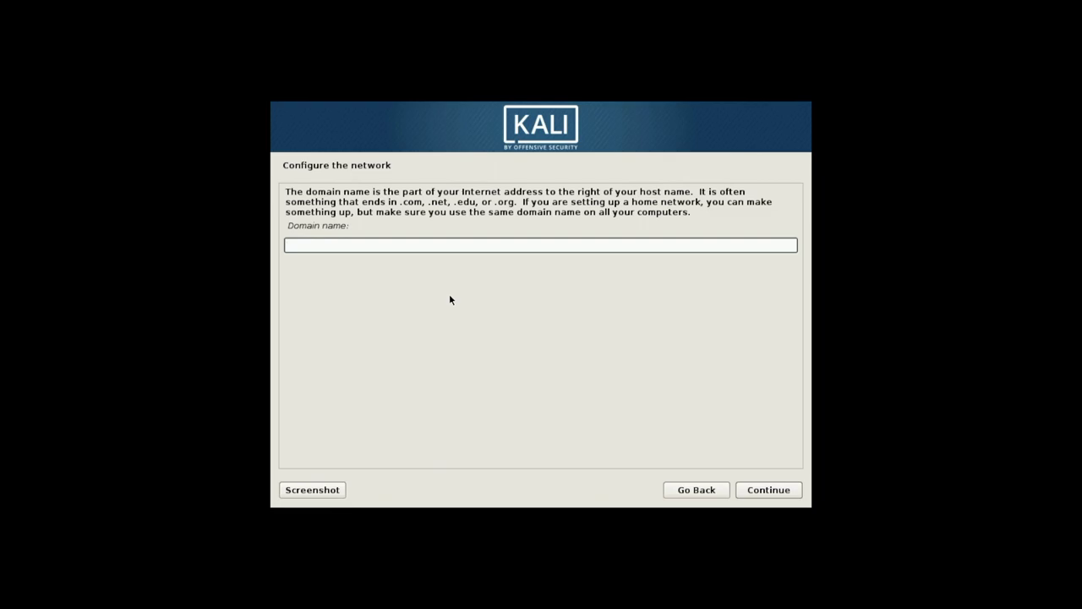
pyautogui.write('kali')
pyautogui.press('Return')
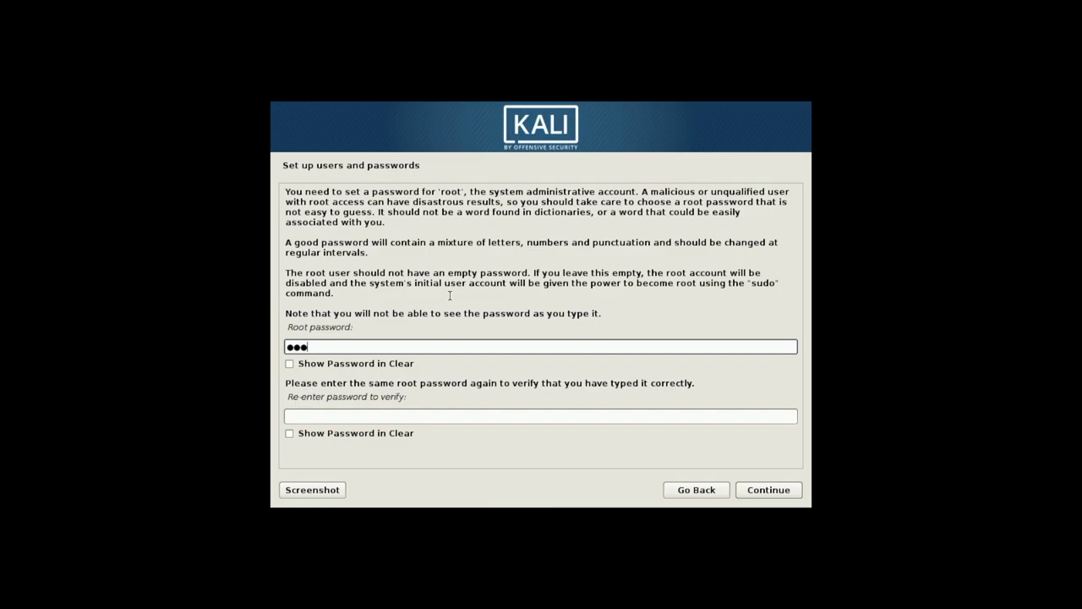
# Enter and confirm the root password
pyautogui.press('Tab')
pyautogui.press('Tab')
pyautogui.press('Tab')
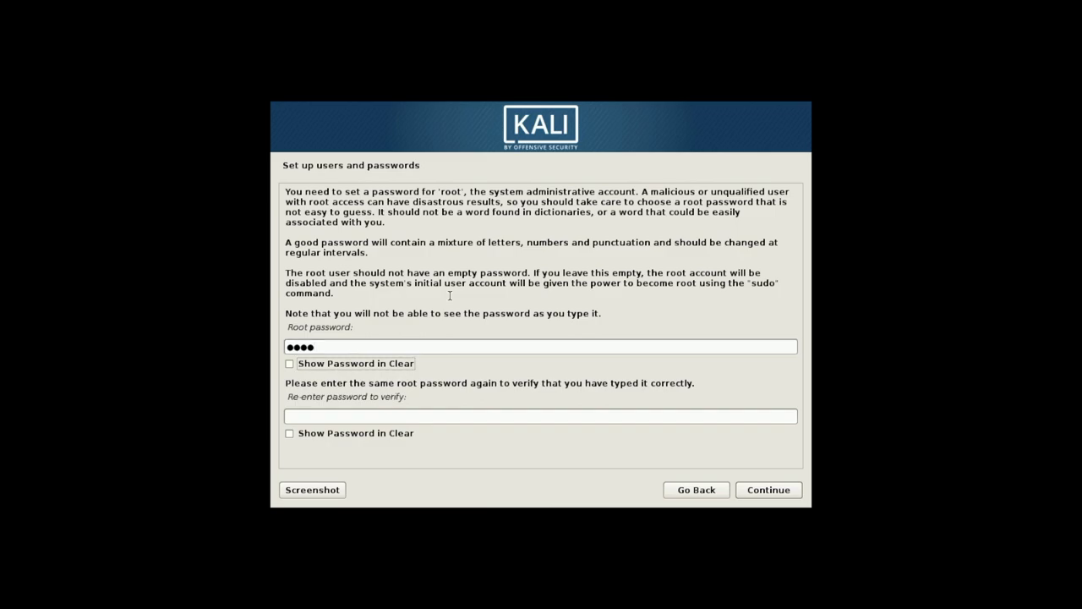
pyautogui.hotkey('shift', 'Tab')
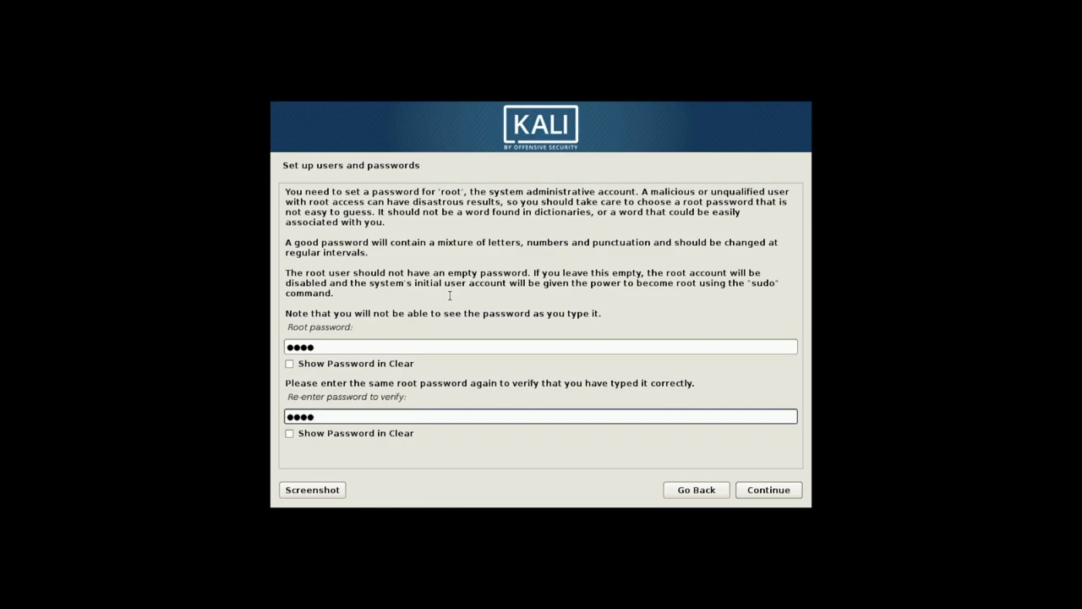
pyautogui.write('toor')
pyautogui.press('Return')
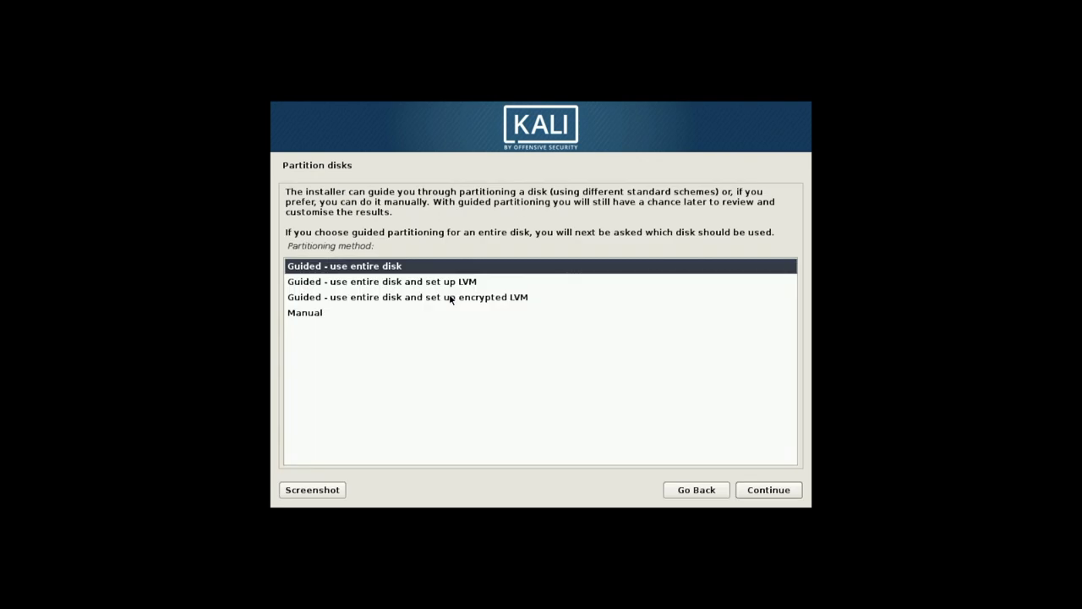
# Guided-partition the whole sda disk with all files in one partition and write the changes
pyautogui.press('Return')
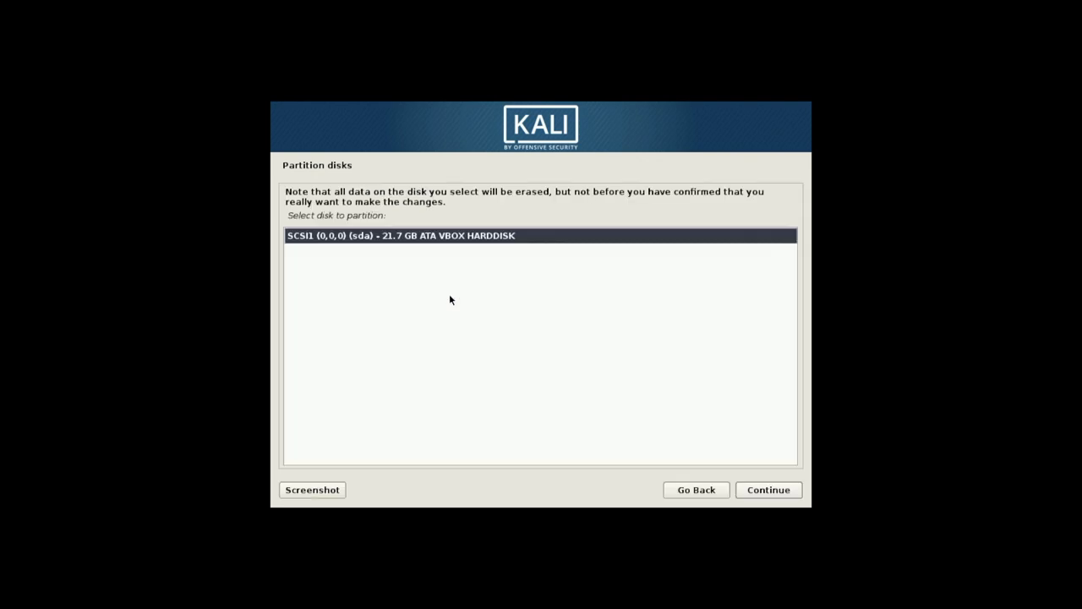
pyautogui.press('Return')
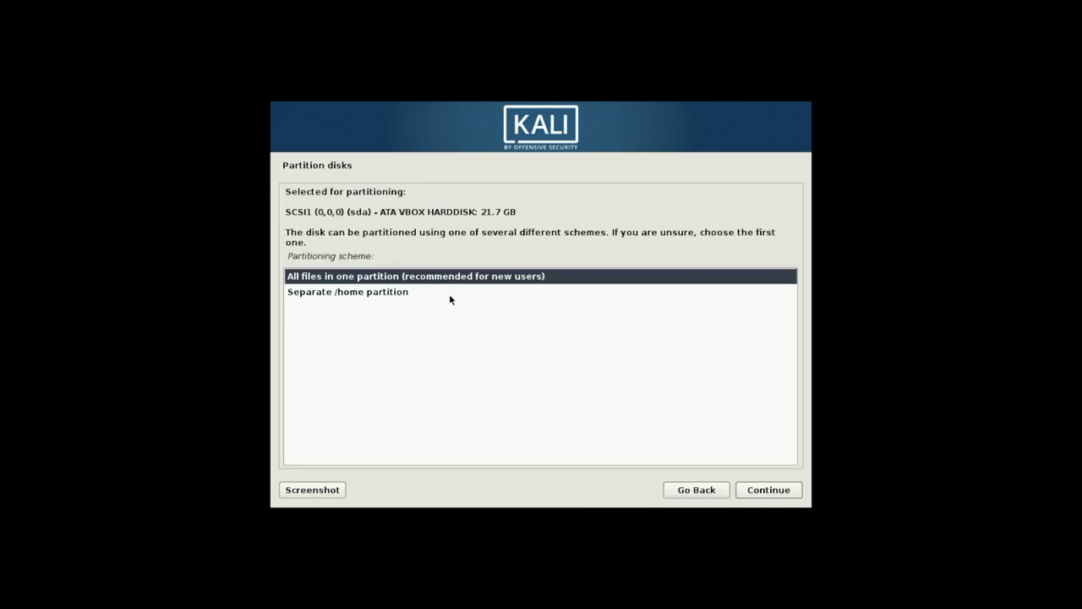
pyautogui.press('Return')
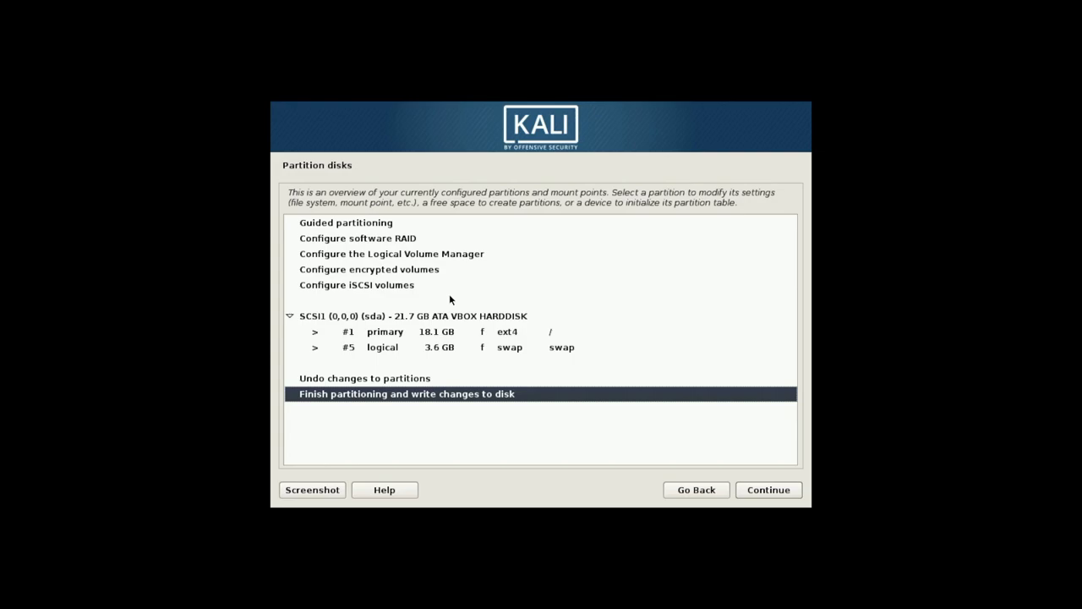
pyautogui.press('Return')
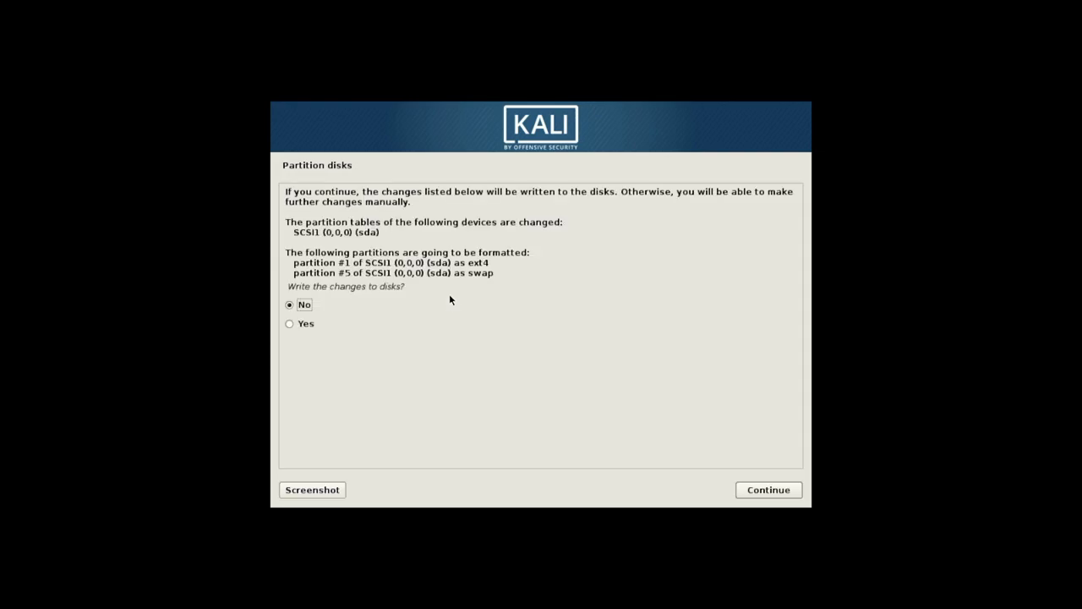
pyautogui.press('Down')
pyautogui.press('Return')
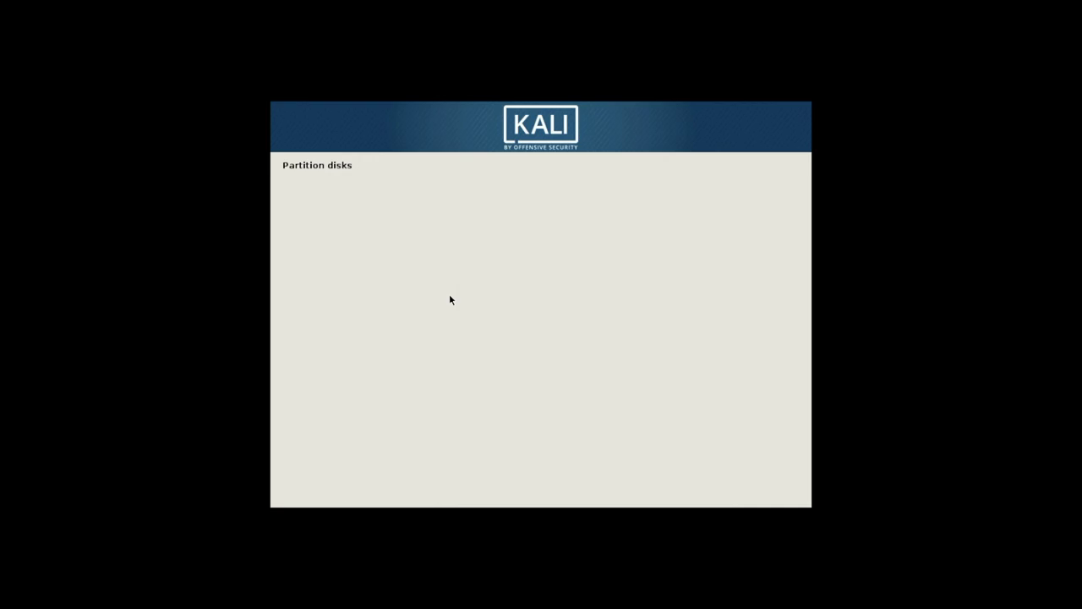